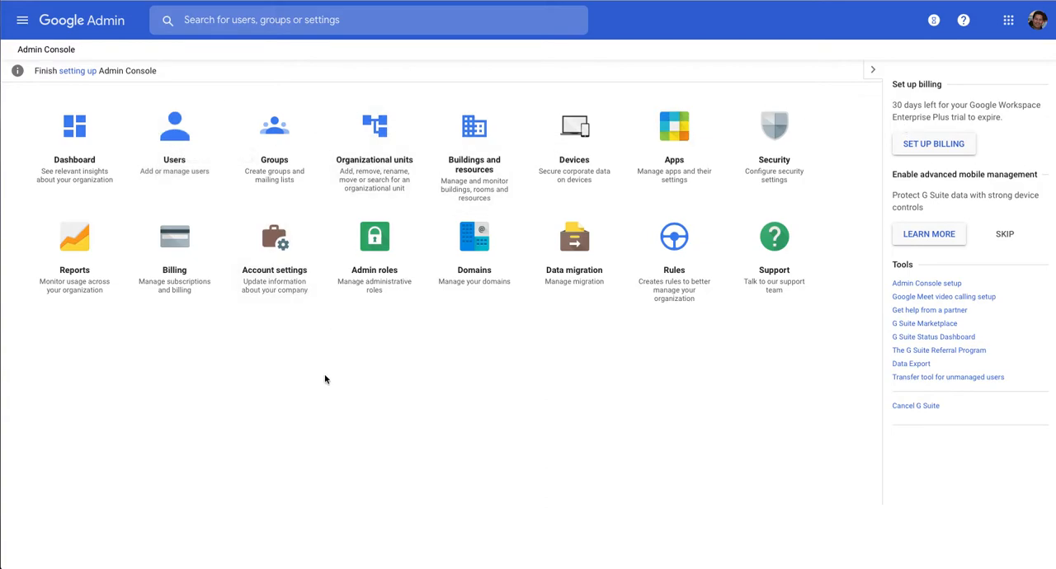
# Open the Enterprise Plus billing setup and review the detailed comparison of Google Workspace editions.
pyautogui.click(918, 145)
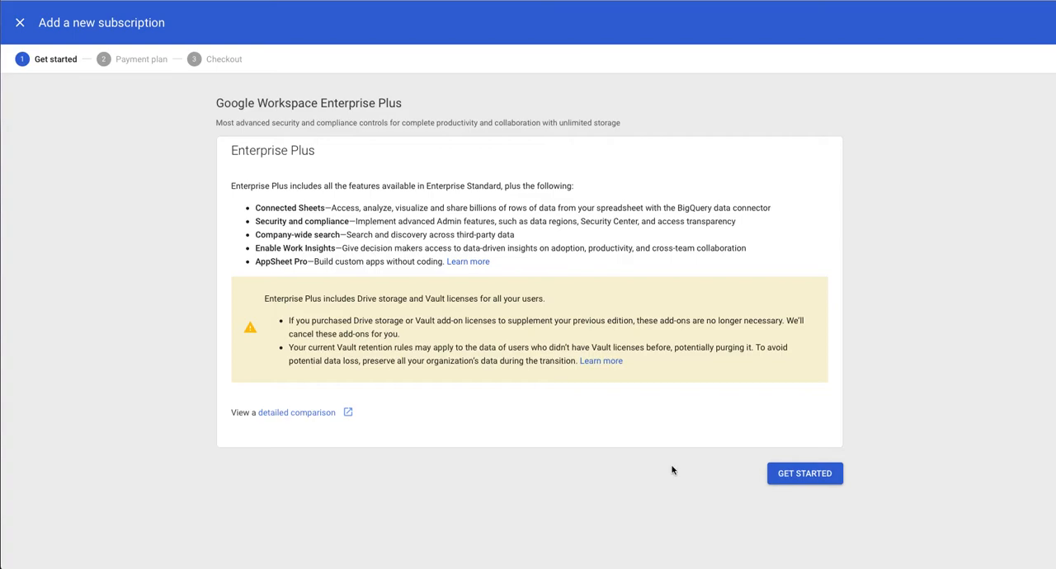
pyautogui.click(305, 412)
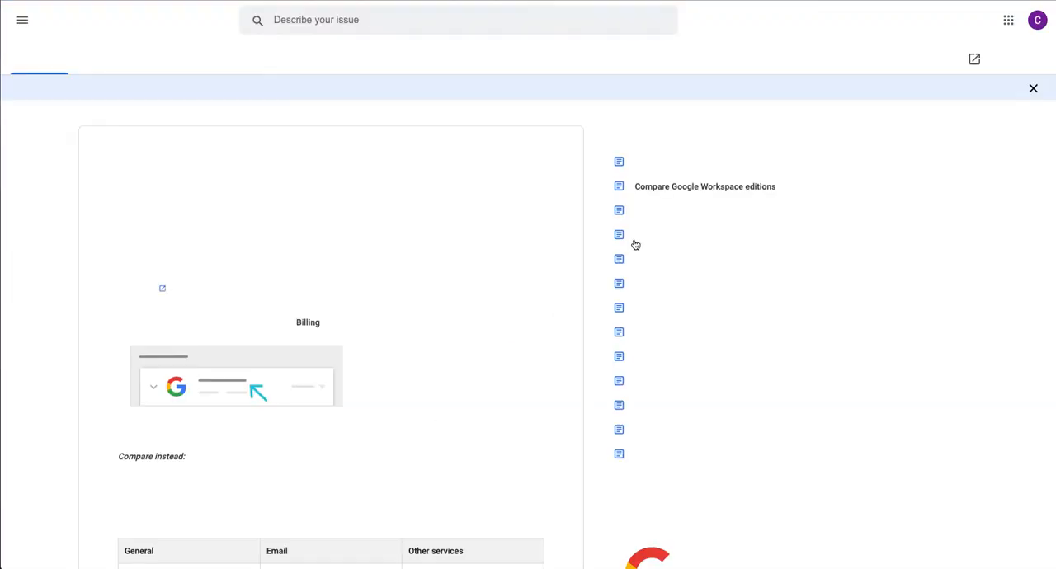
pyautogui.scroll(-3, 440, 300)
pyautogui.scroll(-5, 441, 300)
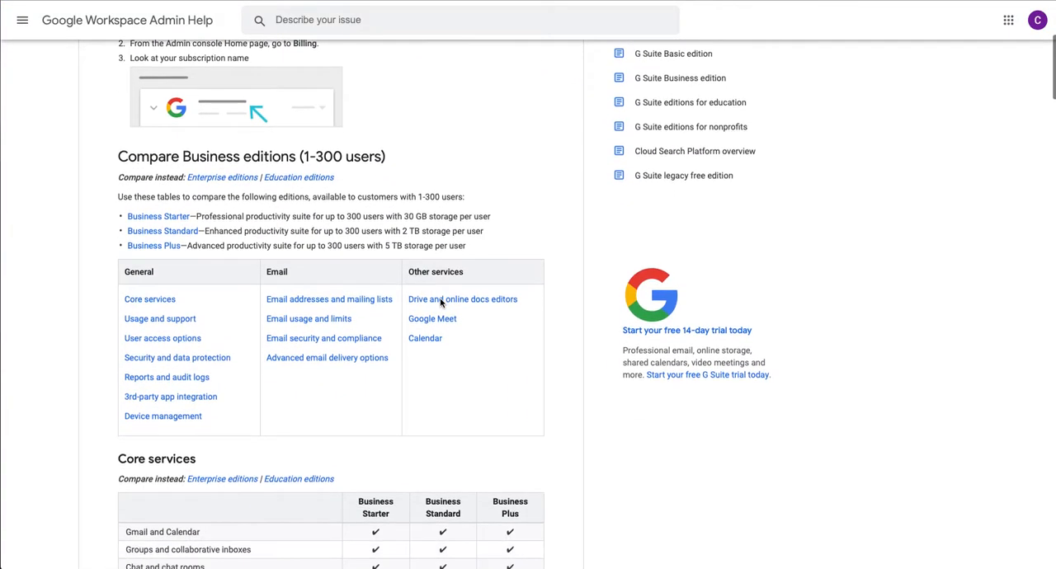
pyautogui.scroll(-5, 440, 342)
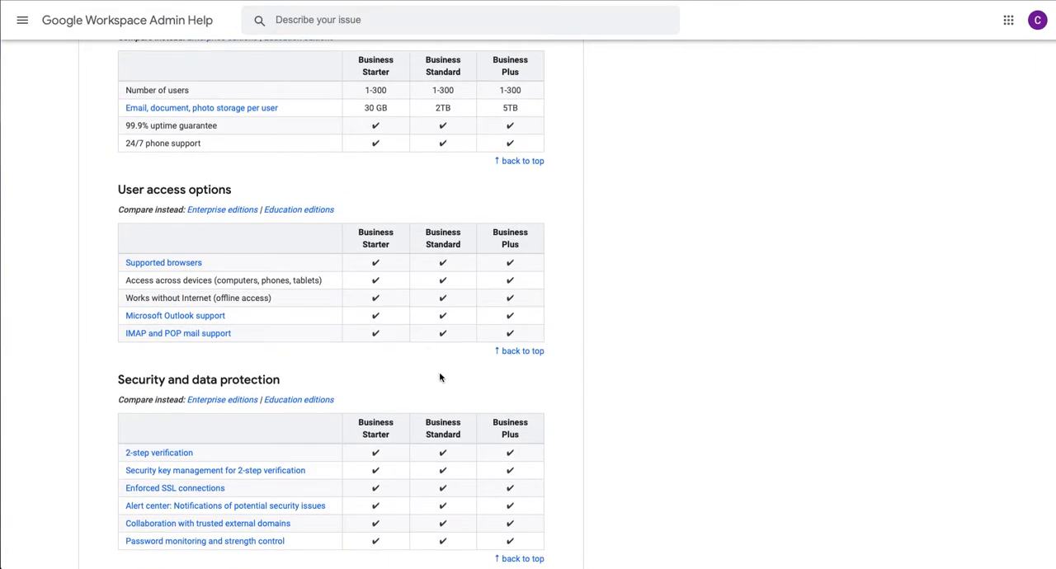
pyautogui.scroll(1, 440, 377)
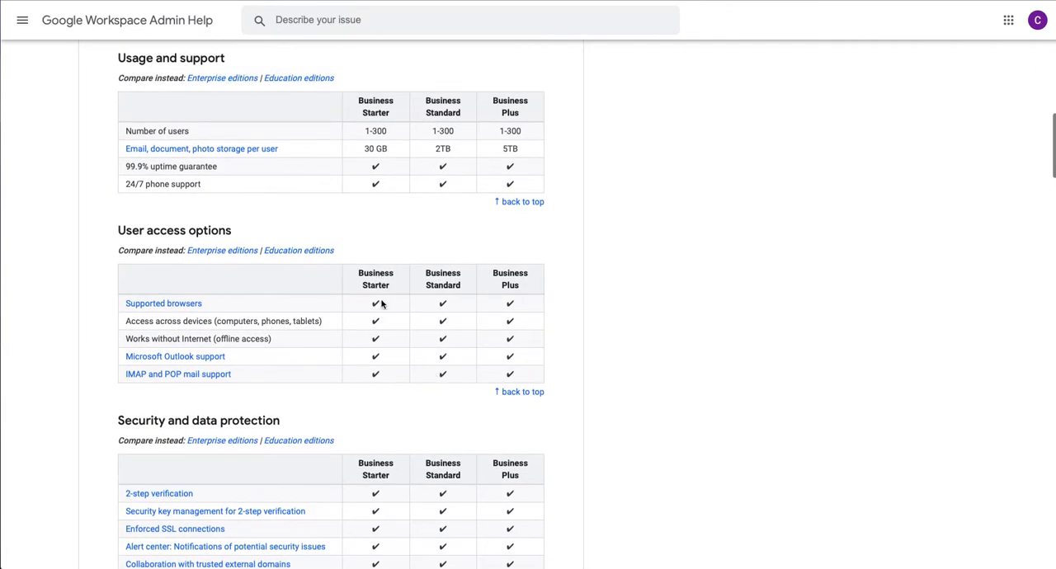
pyautogui.scroll(-6, 359, 323)
pyautogui.scroll(-14, 359, 323)
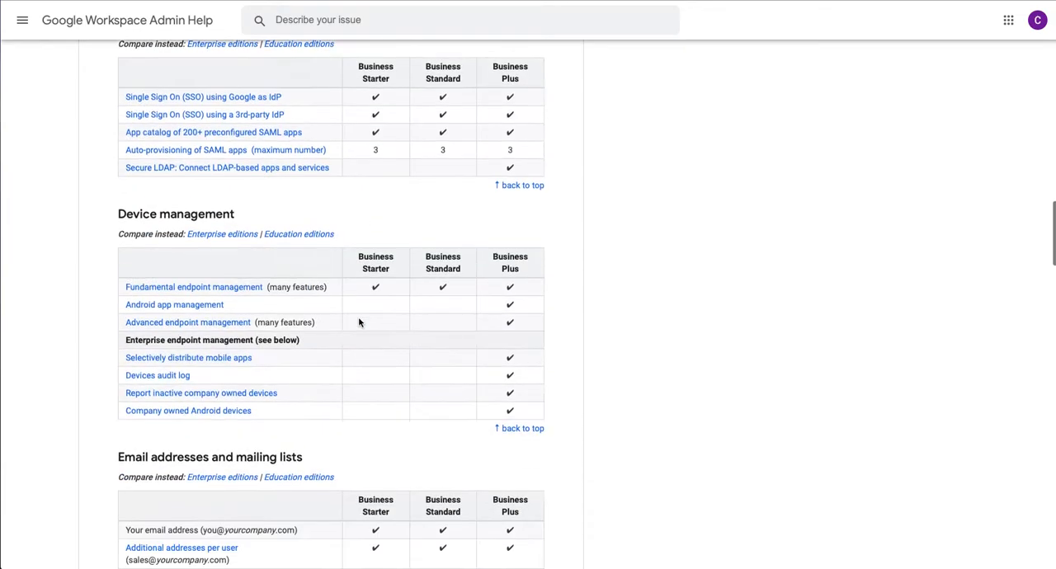
pyautogui.scroll(20, 359, 323)
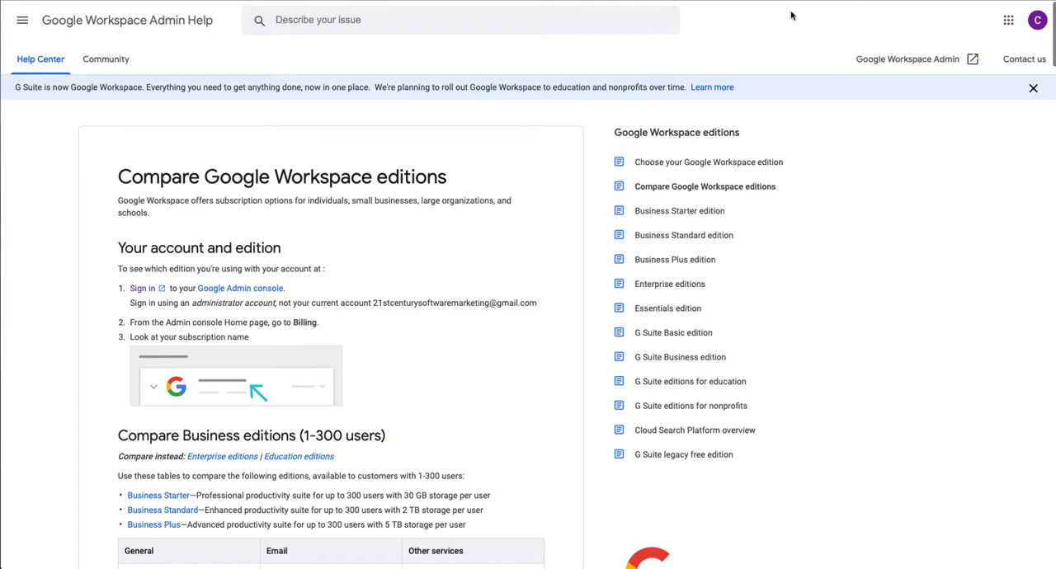
# Return from the edition comparison, exit the new subscription setup without subscribing, and open the list of all users.
pyautogui.click(220, 1)
pyautogui.click(20, 24)
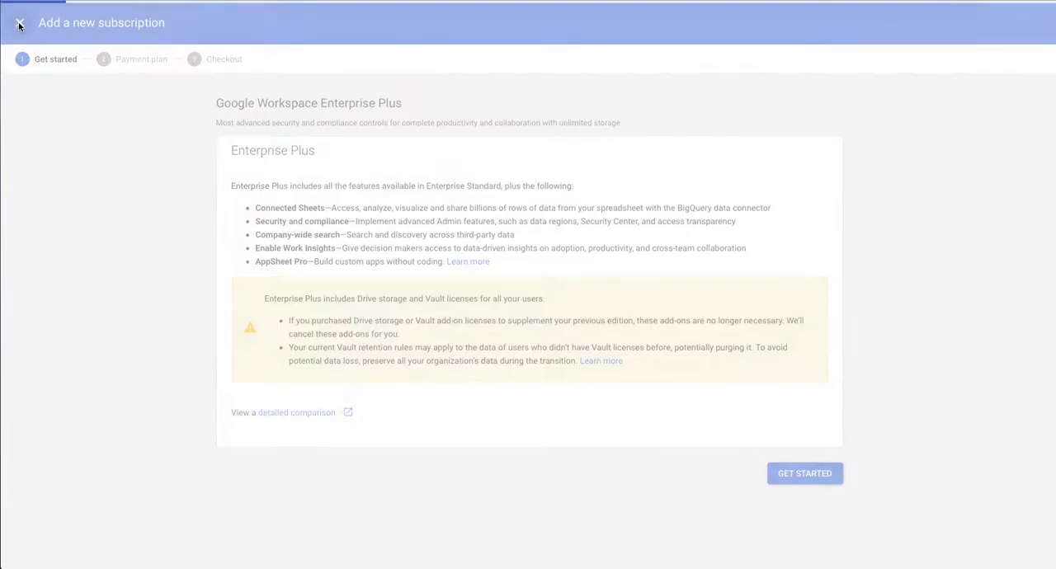
pyautogui.click(67, 25)
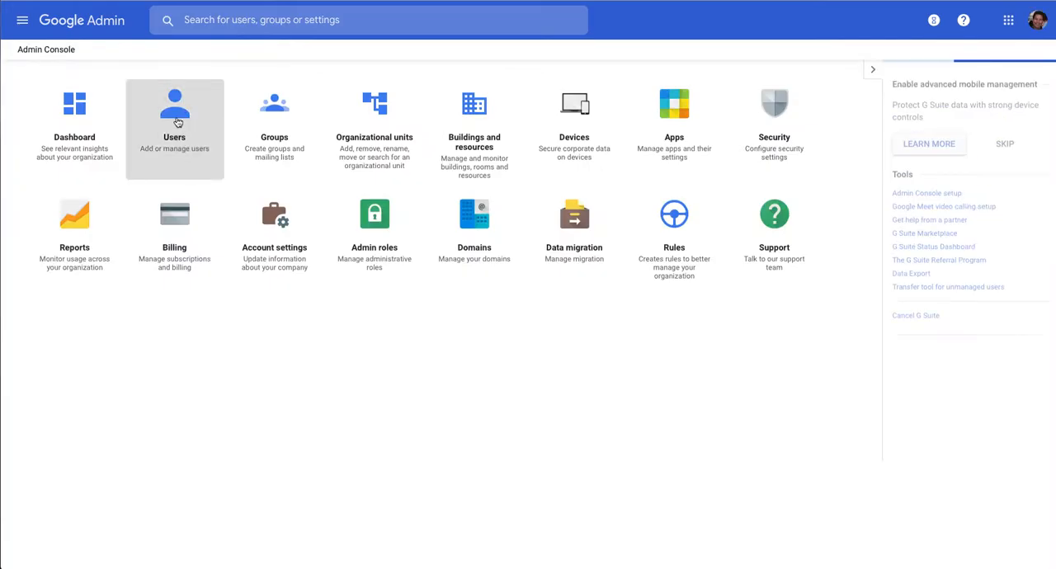
pyautogui.click(170, 139)
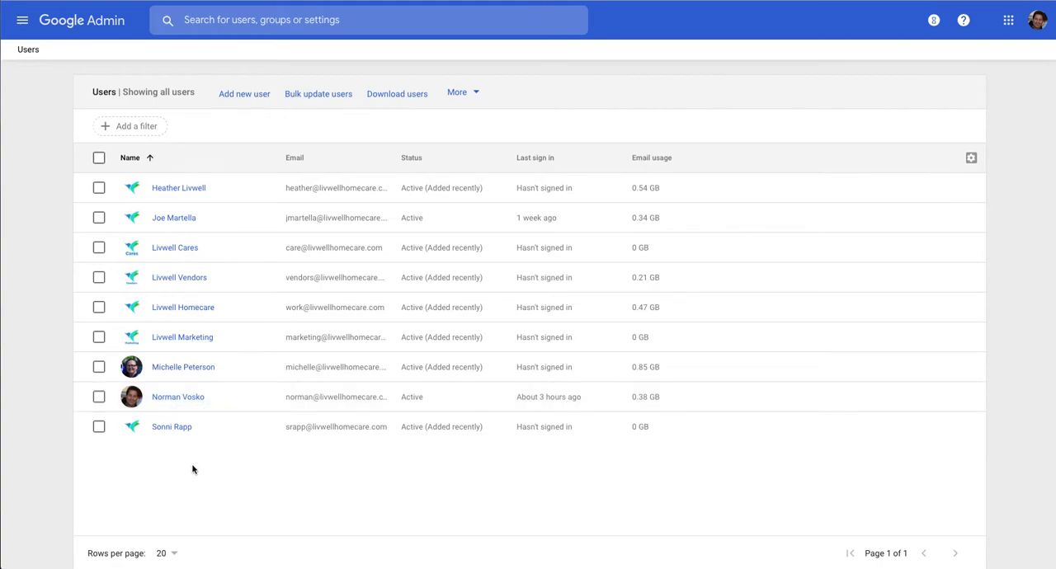
# Open the delete-user page for the first listed user and review the data transfer options.
pyautogui.click(99, 190)
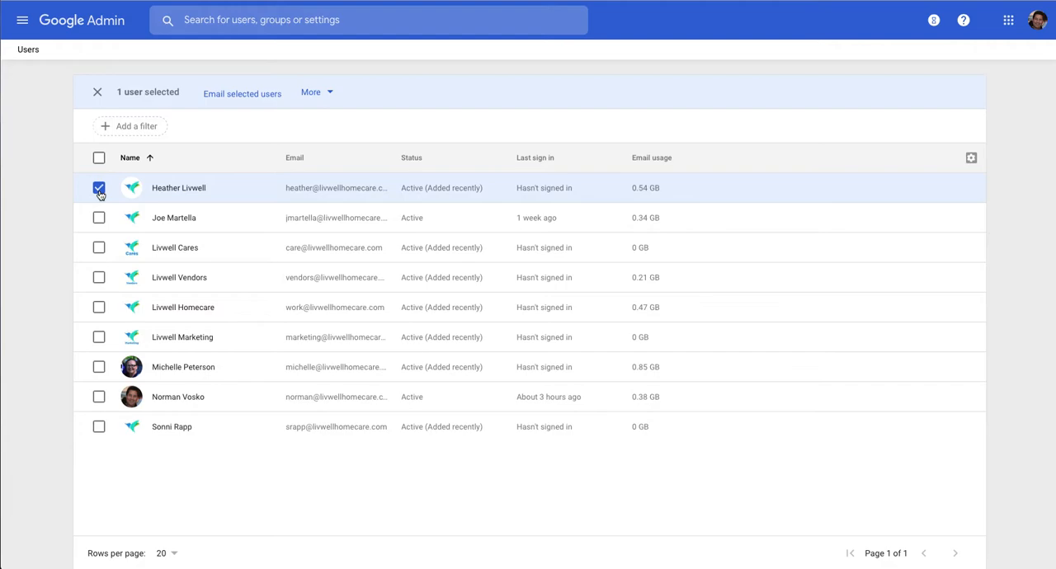
pyautogui.click(328, 93)
pyautogui.click(353, 181)
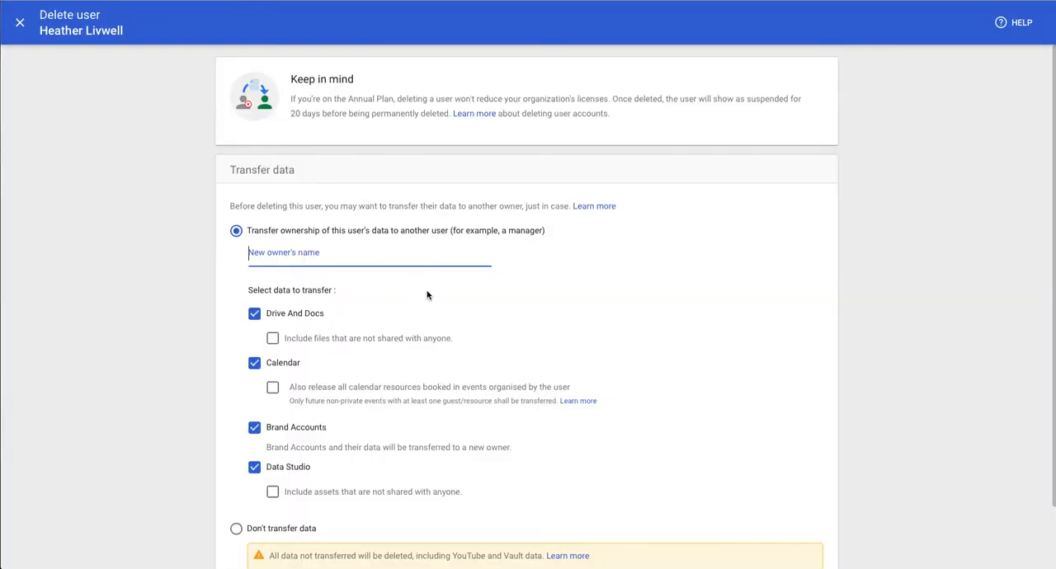
pyautogui.scroll(-1, 427, 295)
pyautogui.scroll(-2, 427, 295)
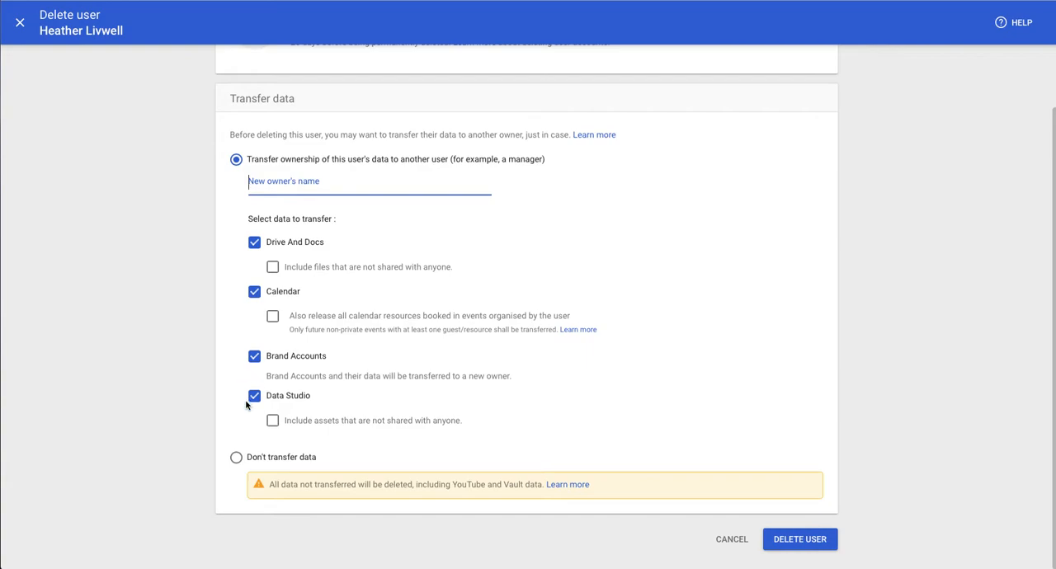
# Try assigning a colleague as new owner of the user's data, leave without deleting the account, and deselect the user.
pyautogui.write('Mchelle')
pyautogui.press('BackSpace')
pyautogui.press('BackSpace')
pyautogui.write('ichelle')
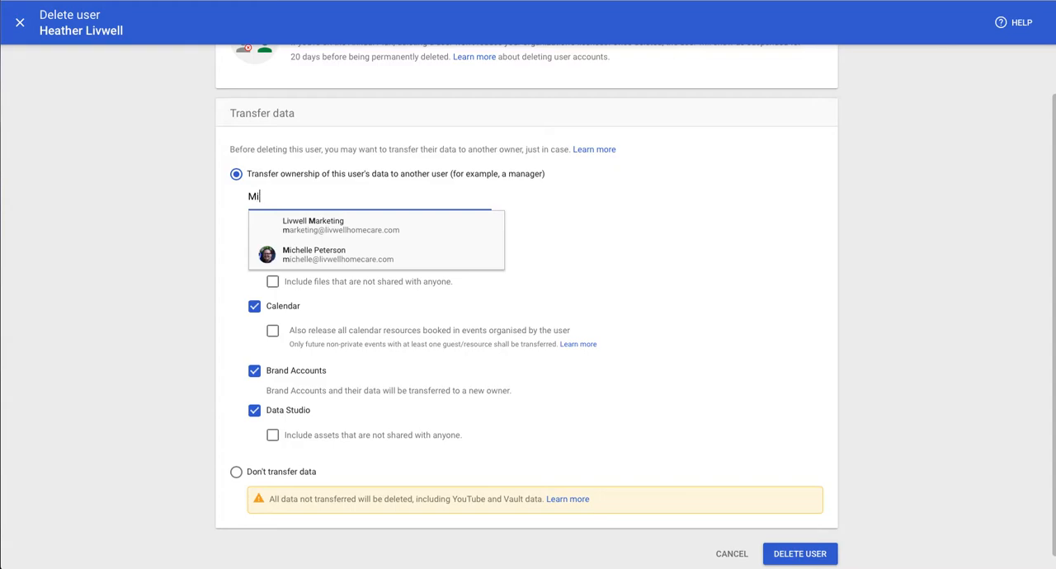
pyautogui.click(334, 227)
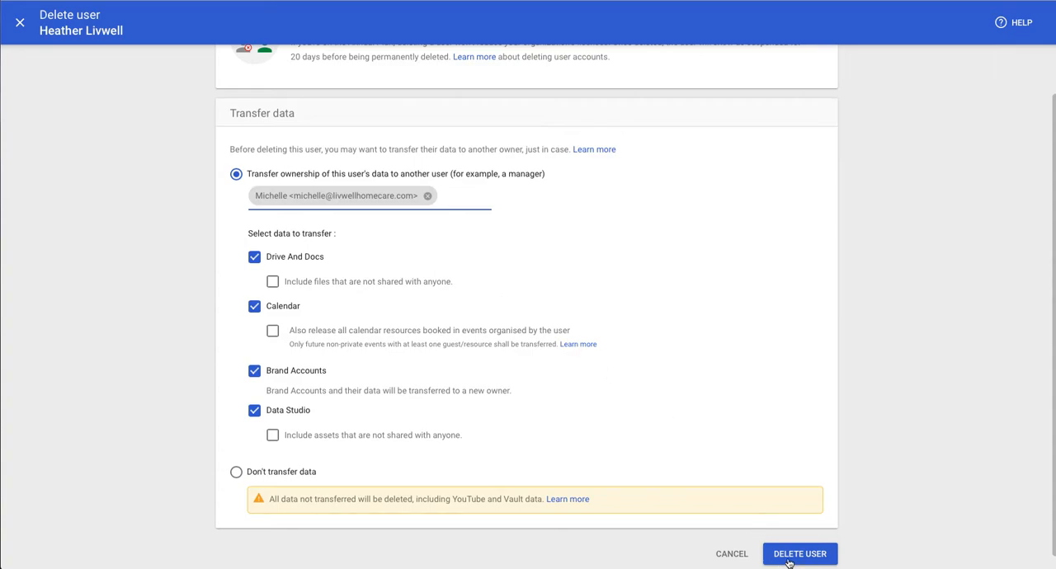
pyautogui.scroll(1, 404, 278)
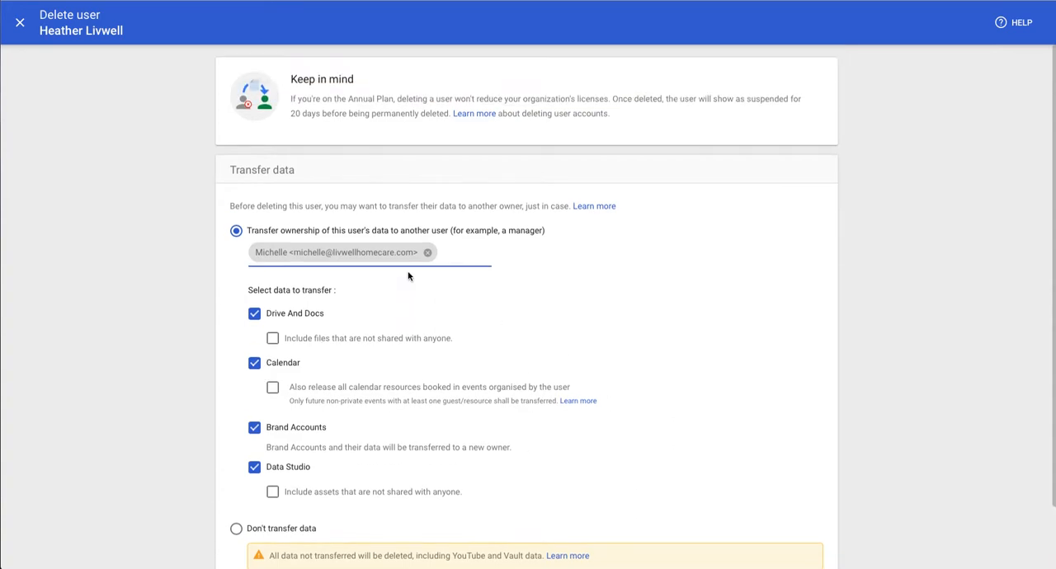
pyautogui.scroll(-1, 408, 272)
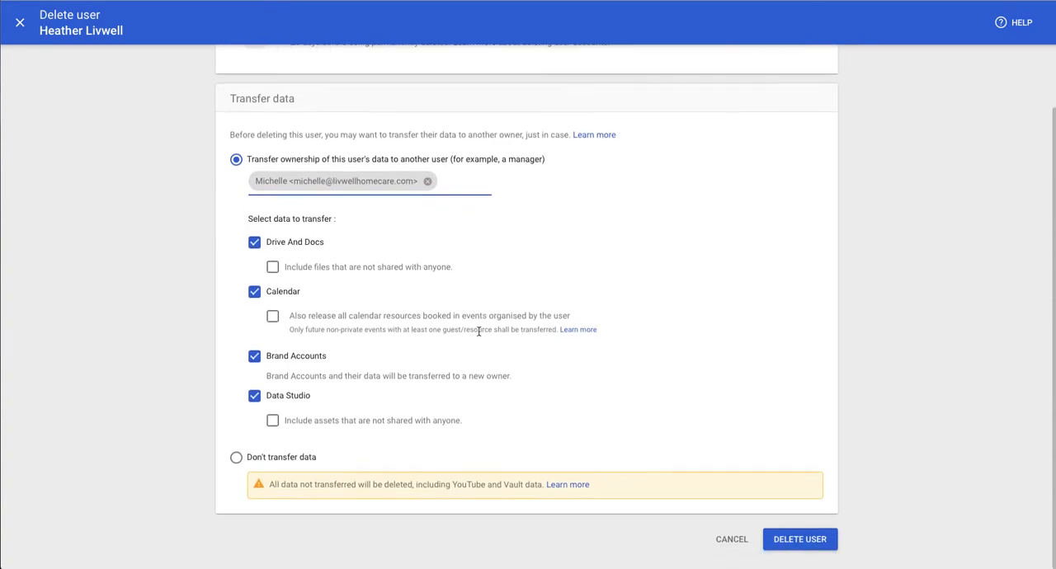
pyautogui.scroll(1, 743, 547)
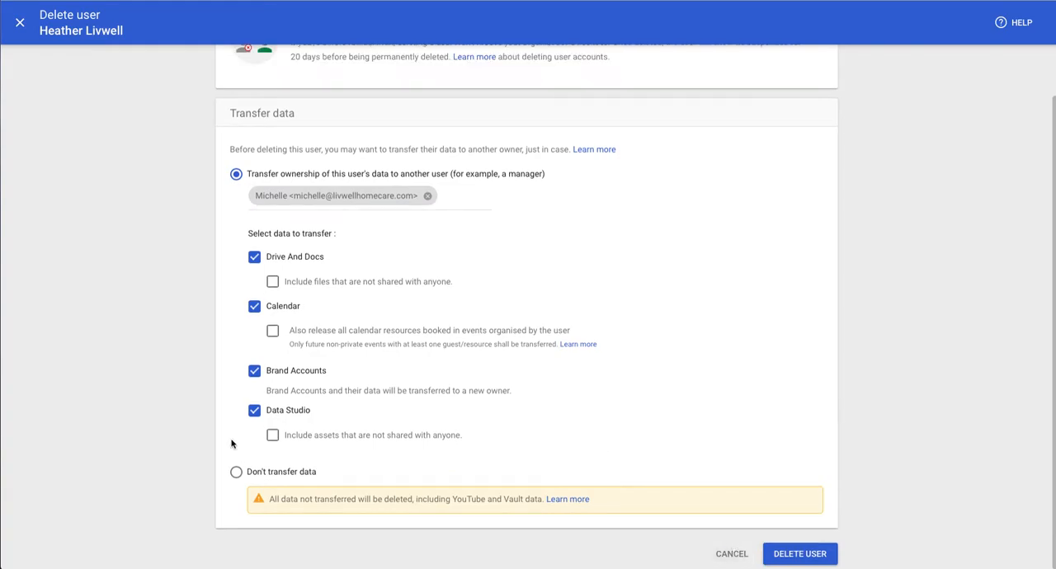
pyautogui.click(20, 22)
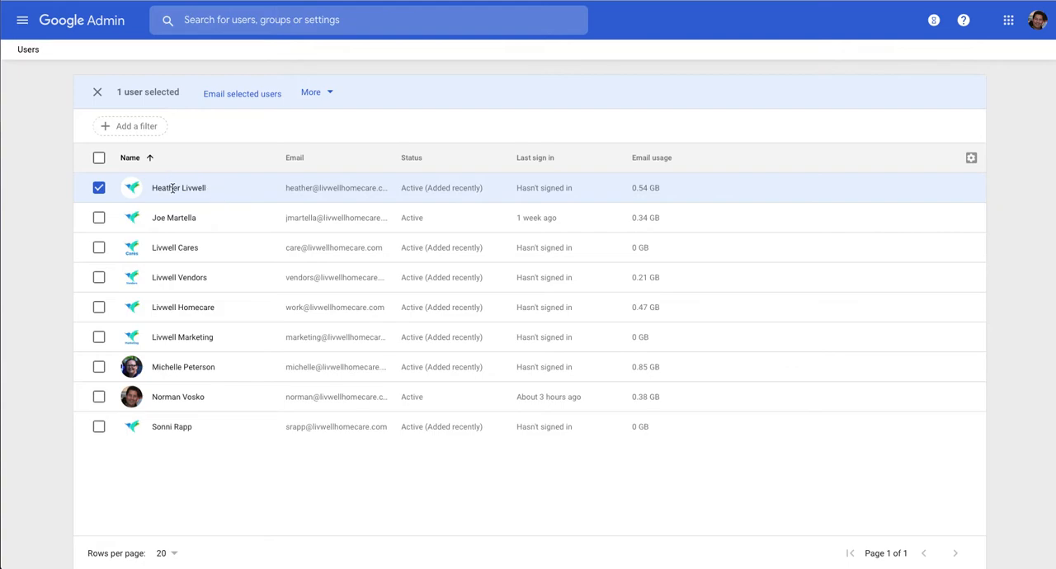
pyautogui.click(98, 189)
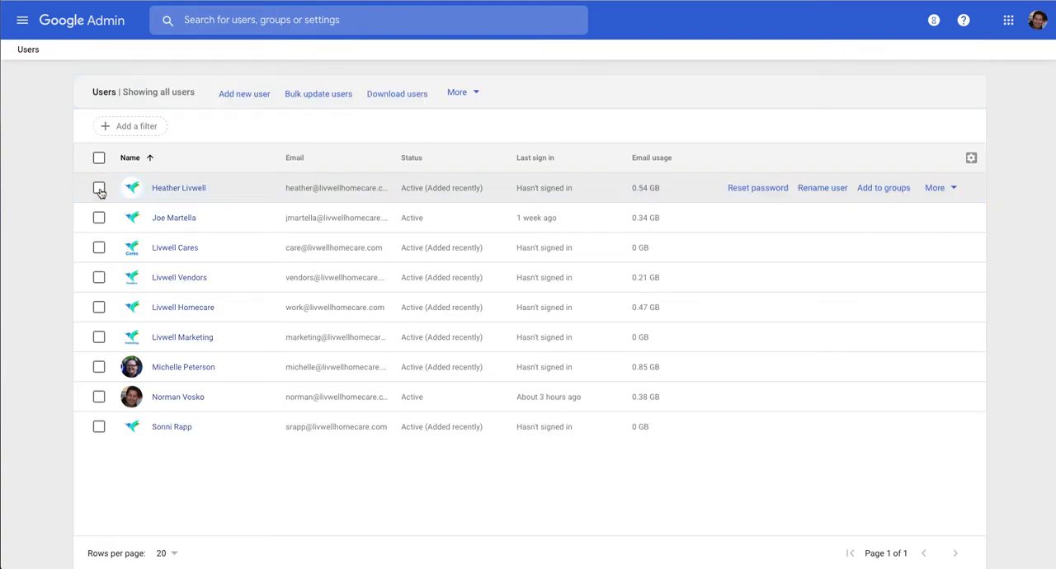
# Review the suspension conditions for the first listed user and cancel without suspending the account.
pyautogui.click(940, 189)
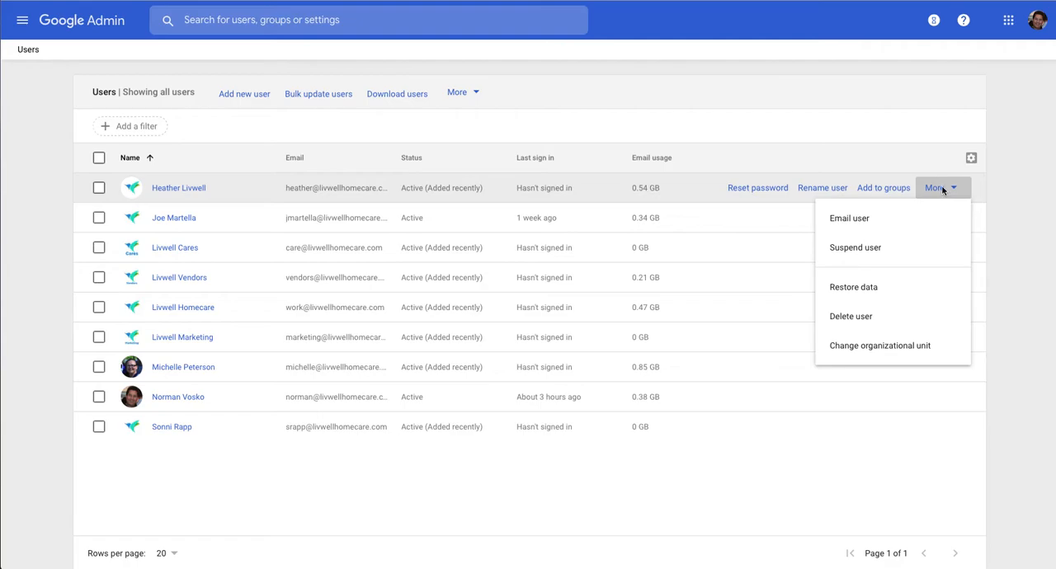
pyautogui.click(852, 248)
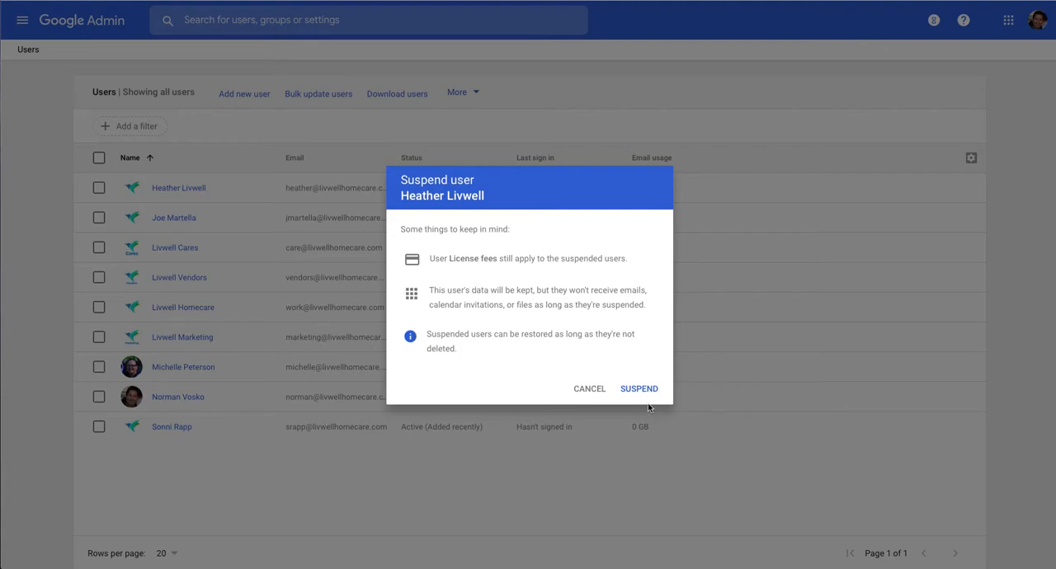
pyautogui.click(612, 460)
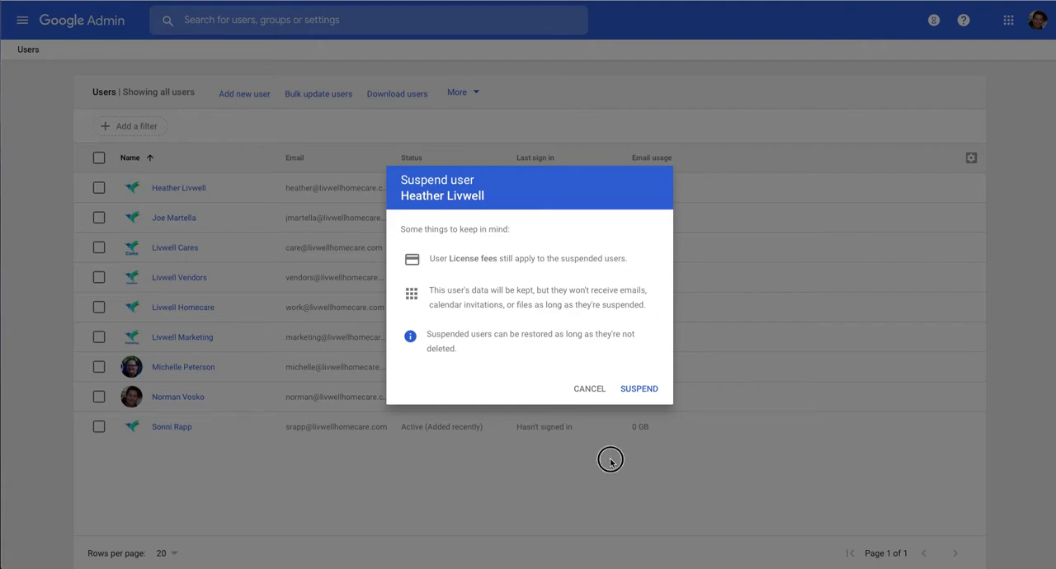
pyautogui.click(587, 389)
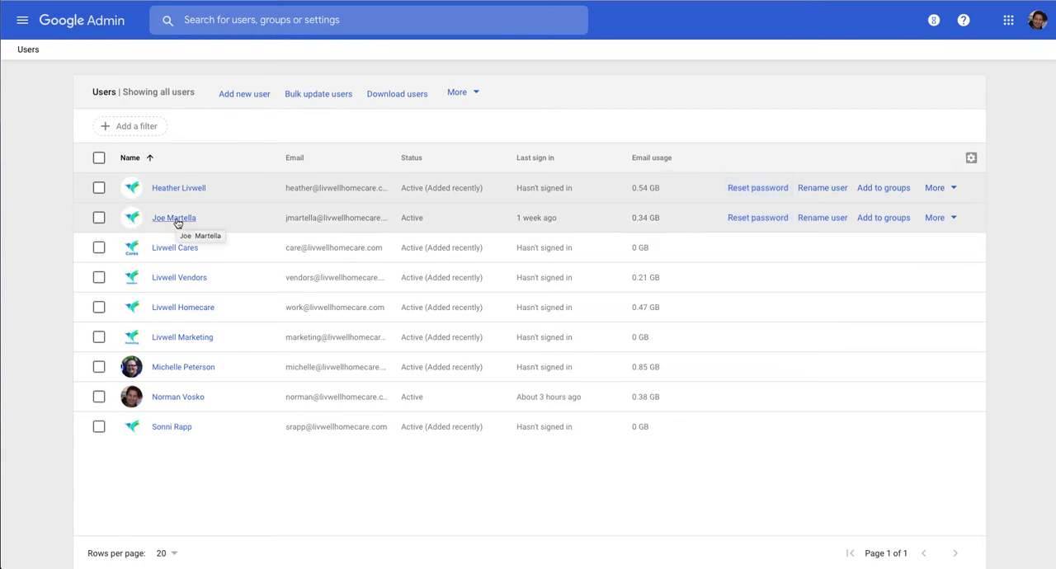
# Examine the password reset options and additional account actions for the second listed user, leaving the account as it is.
pyautogui.click(750, 221)
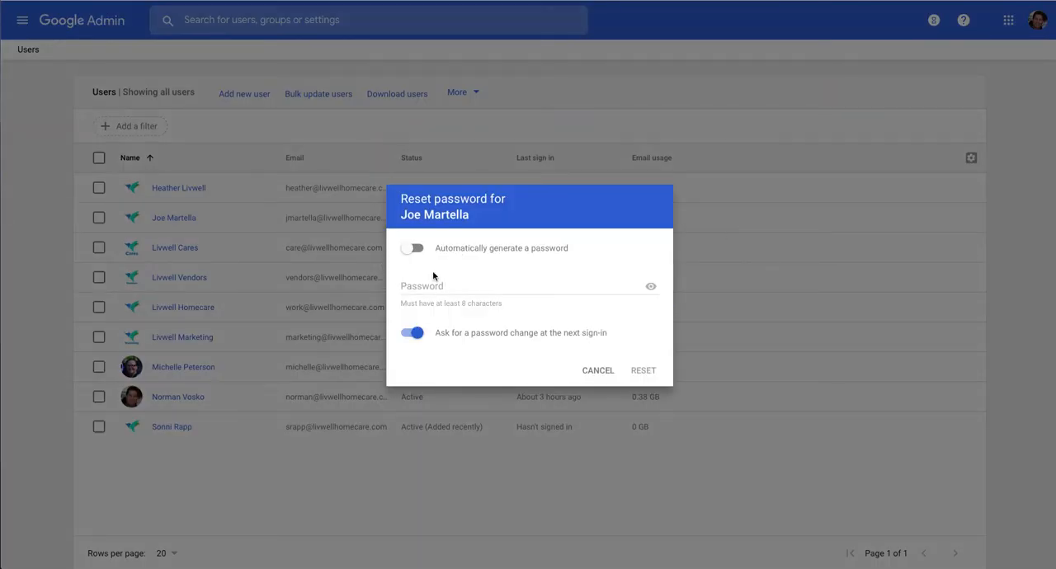
pyautogui.click(428, 287)
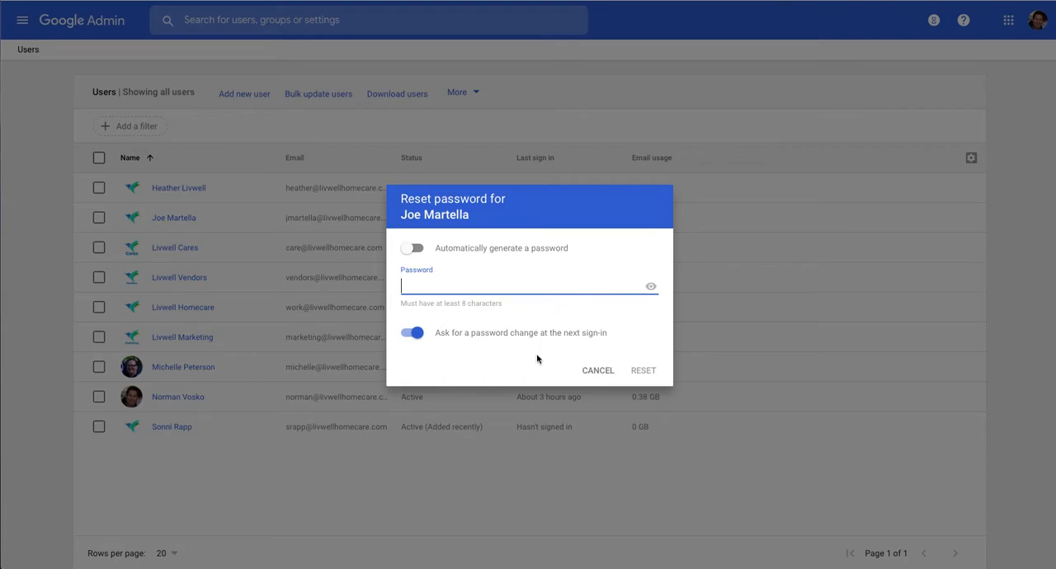
pyautogui.click(600, 372)
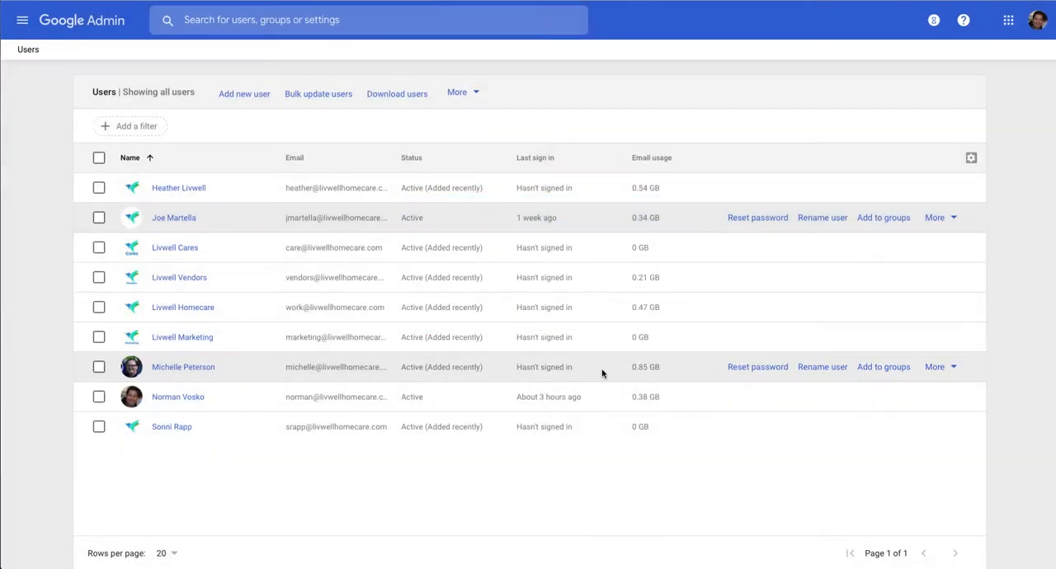
pyautogui.click(945, 221)
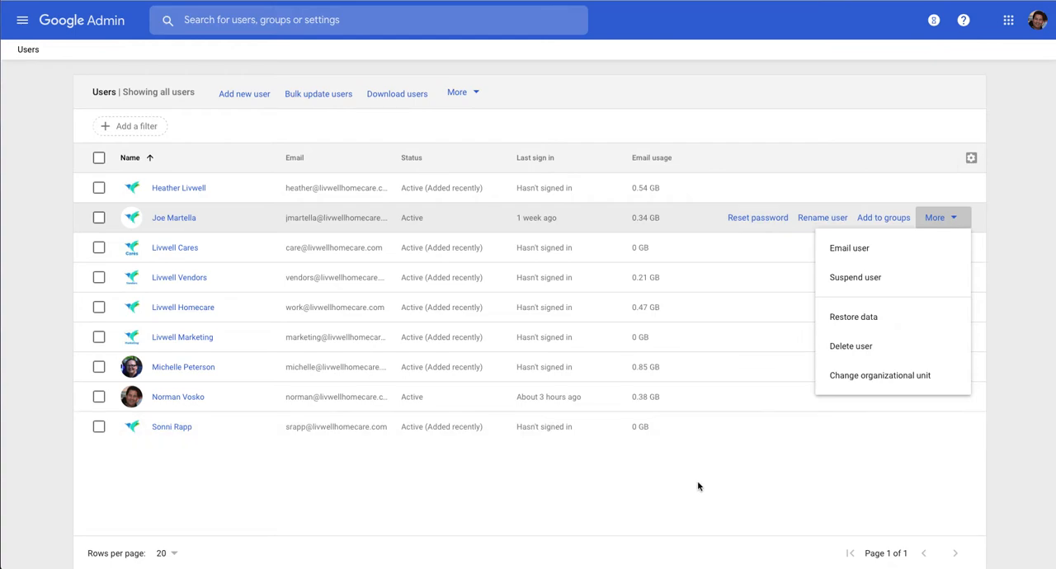
pyautogui.click(670, 490)
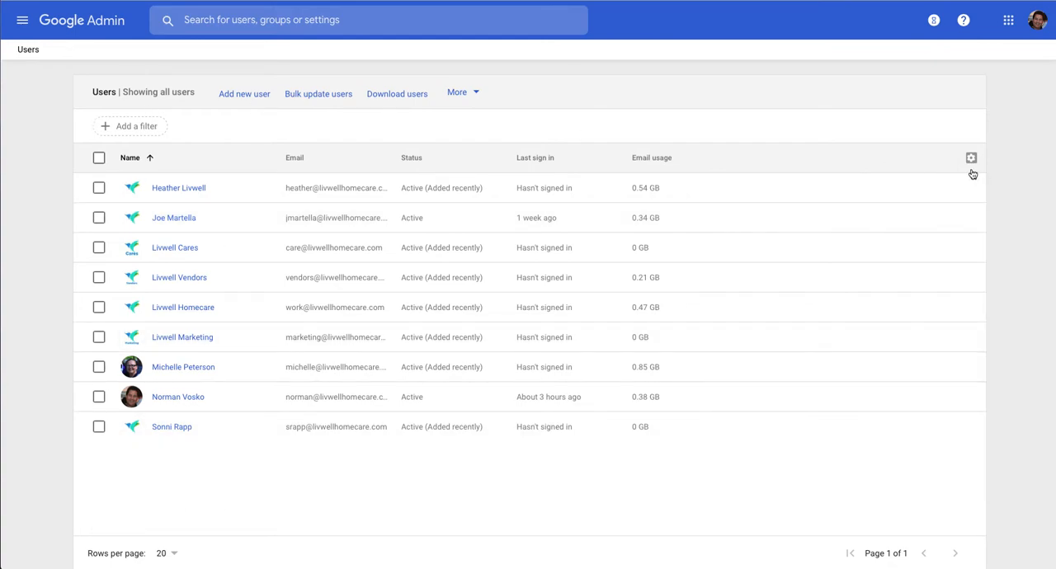
# Try selecting LivWell Bird.png as a new user's profile photo, and cancel both the file selection and the new user form.
pyautogui.click(253, 95)
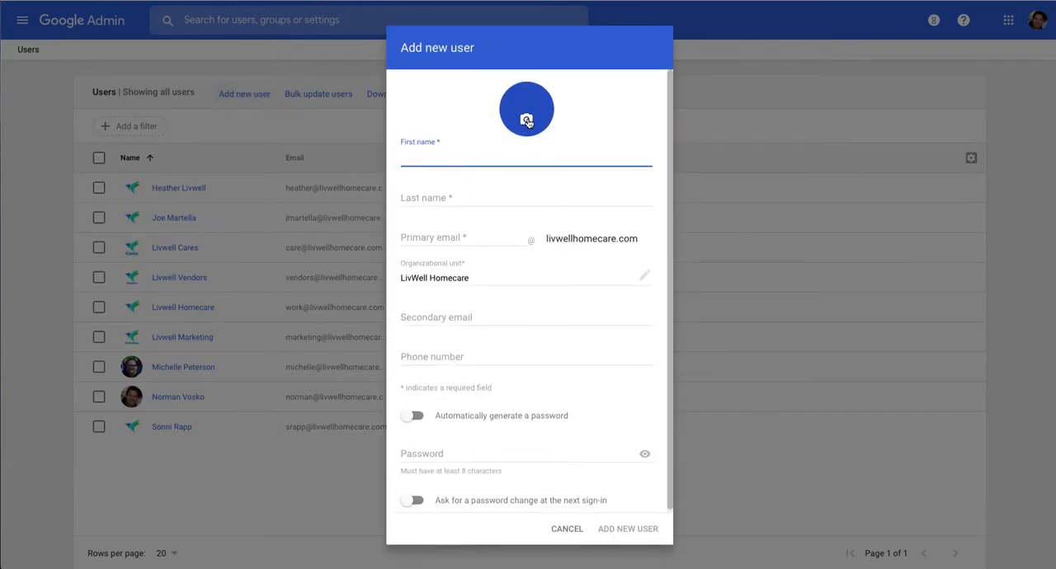
pyautogui.click(527, 121)
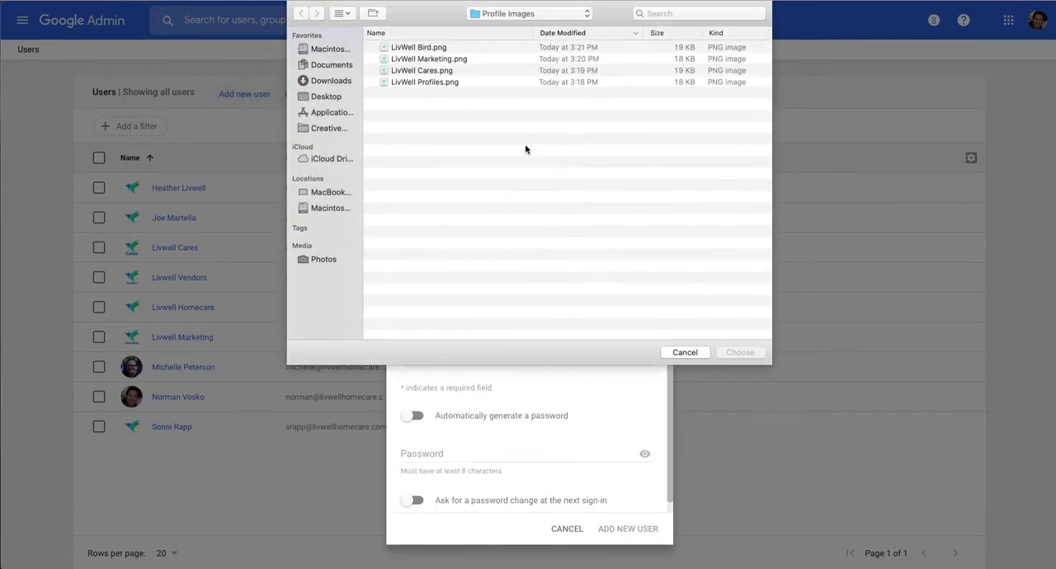
pyautogui.click(428, 48)
pyautogui.click(415, 73)
pyautogui.click(421, 49)
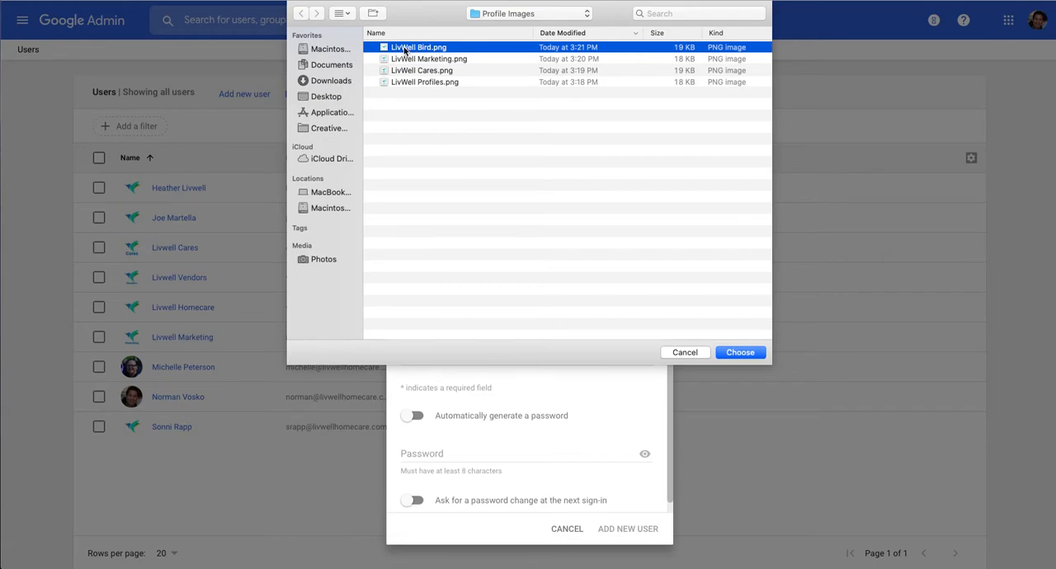
pyautogui.click(690, 354)
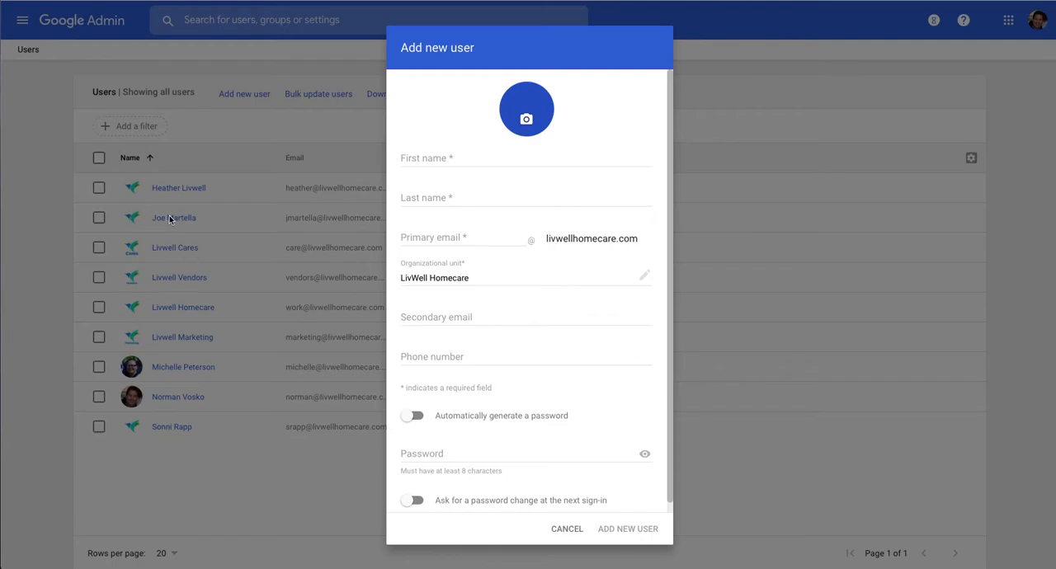
pyautogui.click(572, 535)
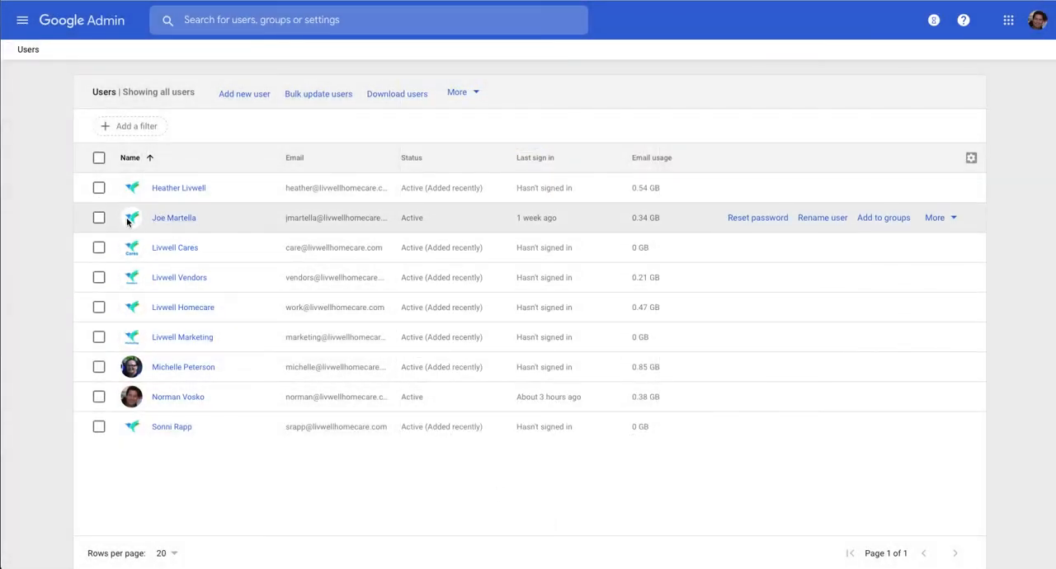
# Review the profile photo change and removal options for the second listed user, then return to the user list.
pyautogui.click(187, 219)
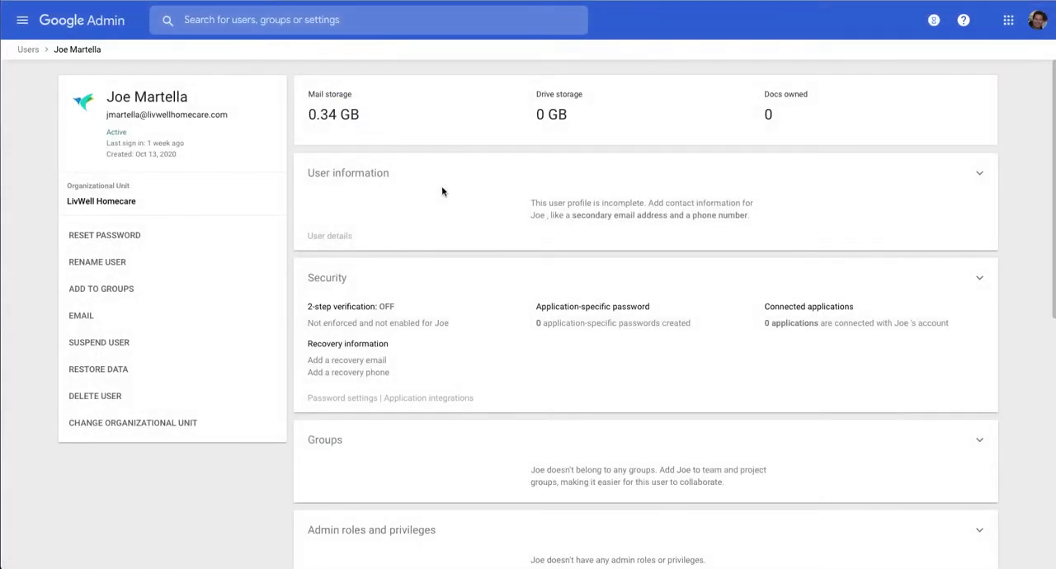
pyautogui.click(83, 104)
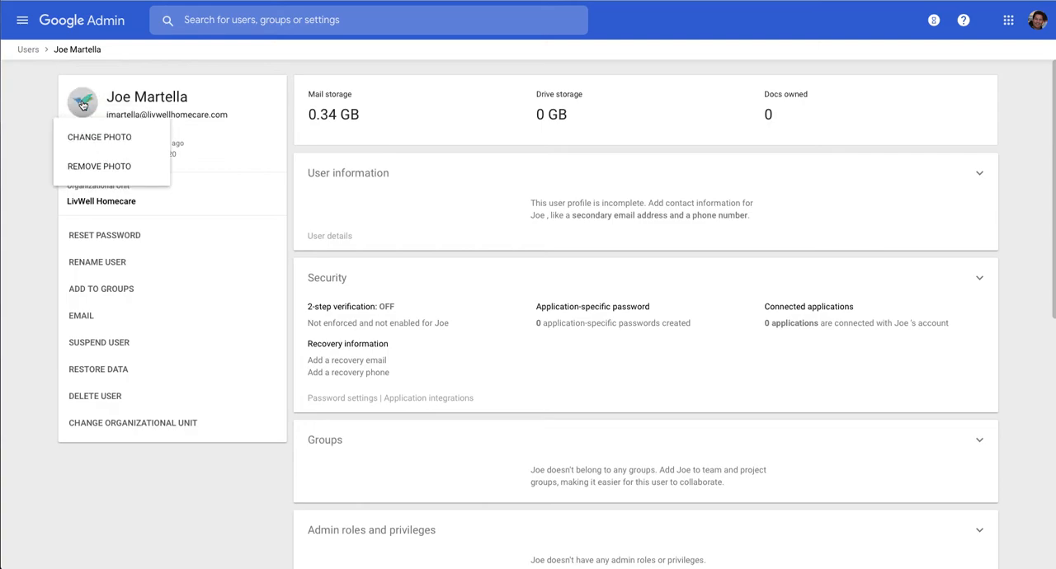
pyautogui.click(32, 49)
# Open a new user form and examine its organizational unit, secondary email and phone number fields without filling them in.
pyautogui.click(243, 95)
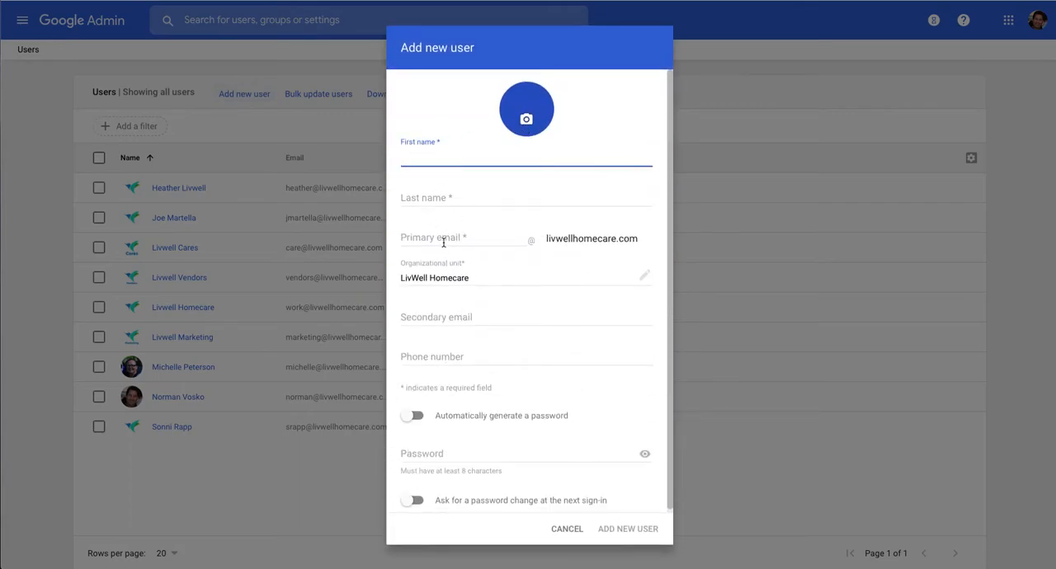
pyautogui.click(520, 284)
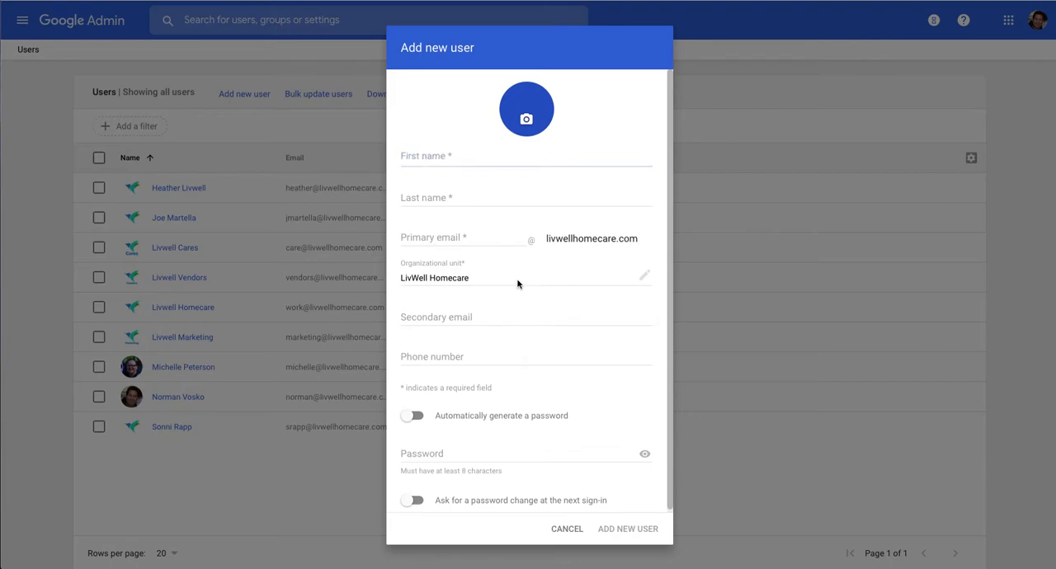
pyautogui.click(422, 317)
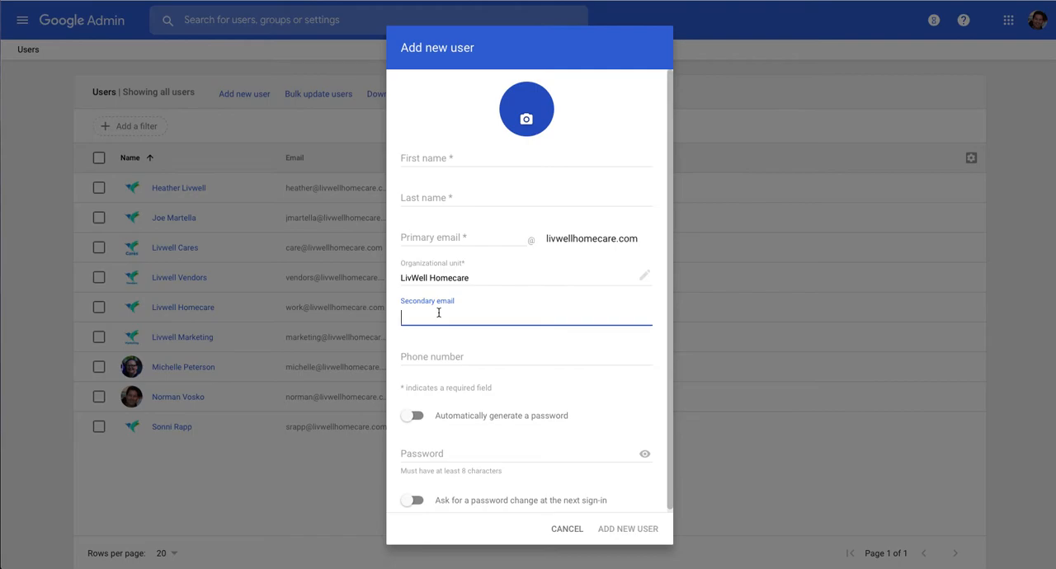
pyautogui.click(439, 361)
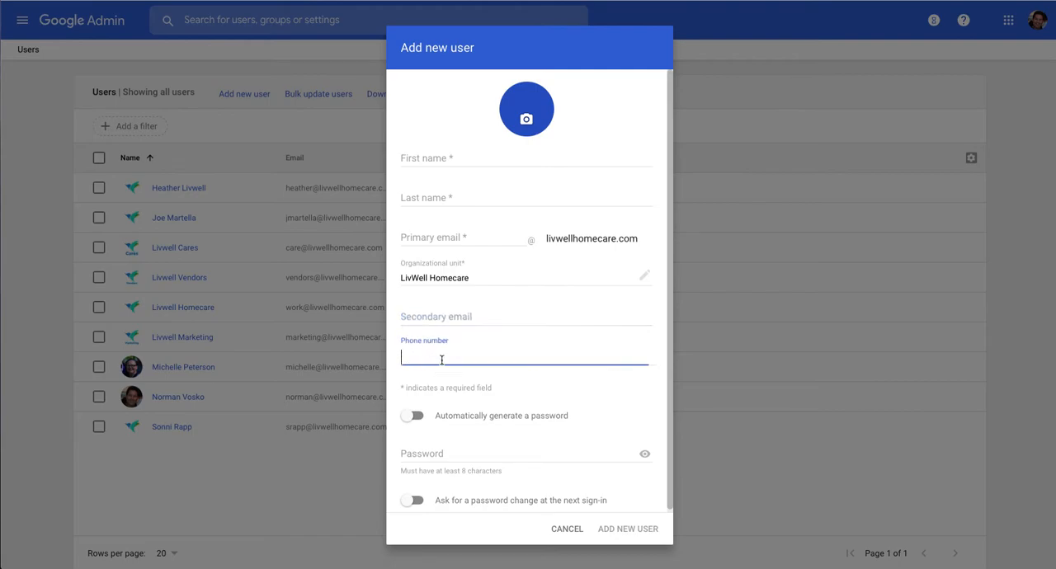
pyautogui.click(438, 313)
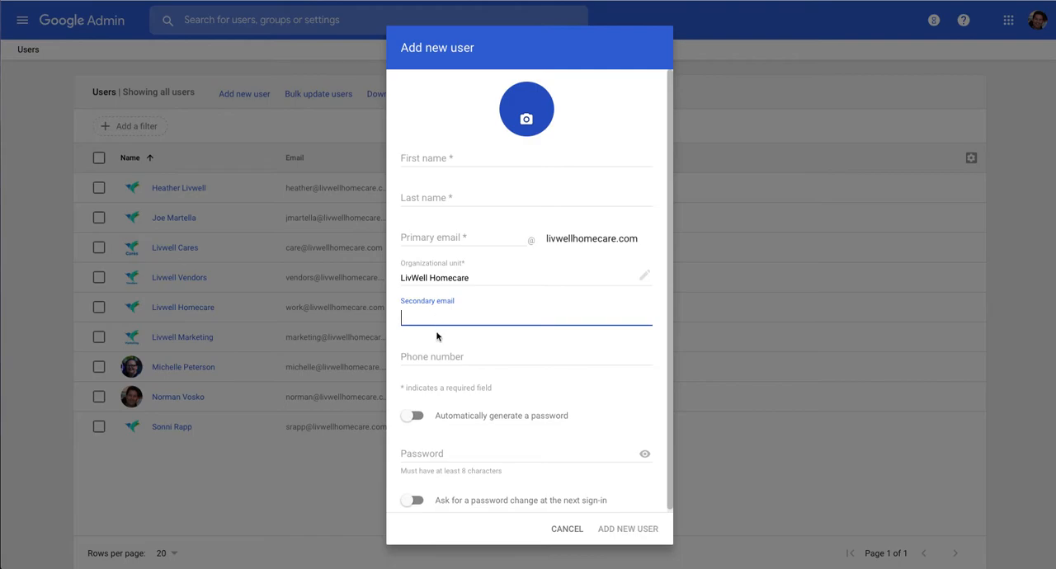
pyautogui.scroll(-1, 437, 336)
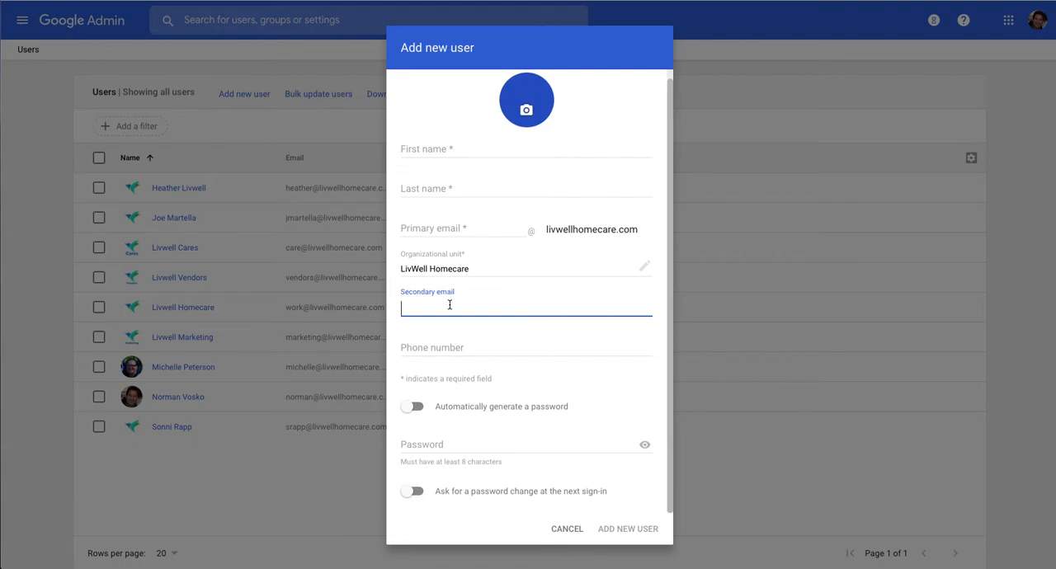
# Try automatic password generation for the new user, switch it back off, and cancel the form.
pyautogui.click(411, 407)
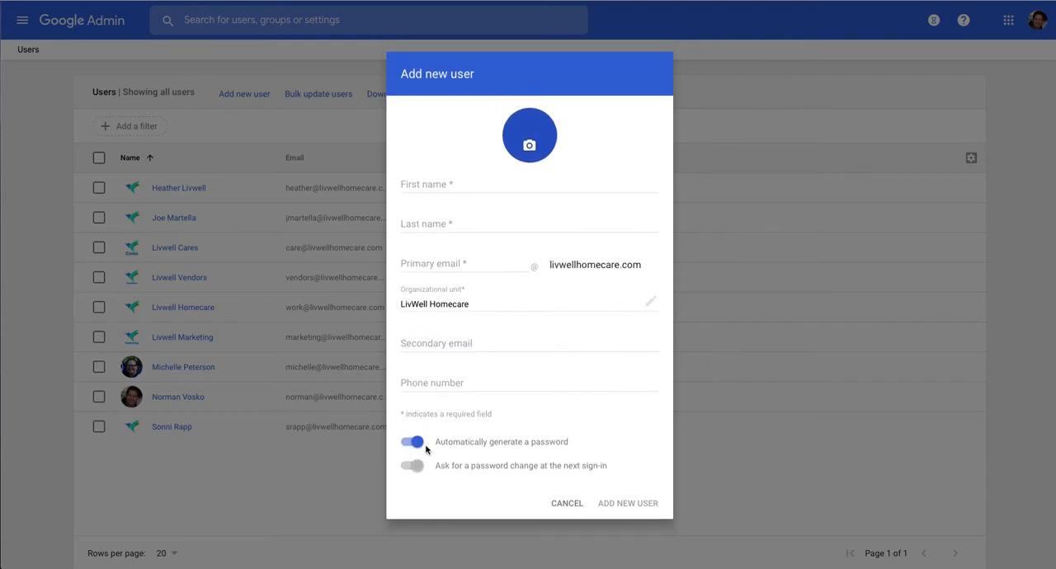
pyautogui.click(415, 443)
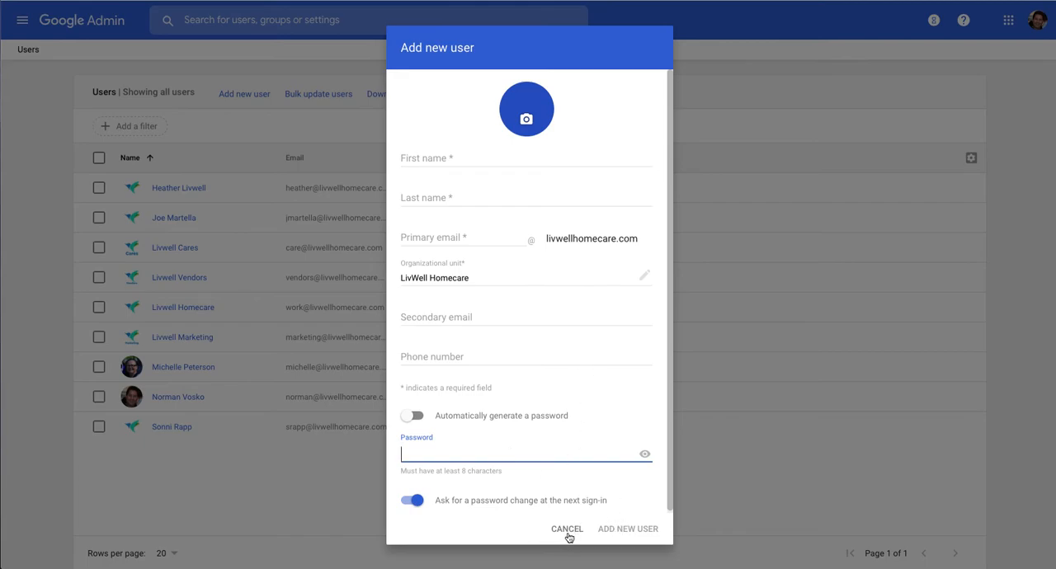
pyautogui.click(568, 531)
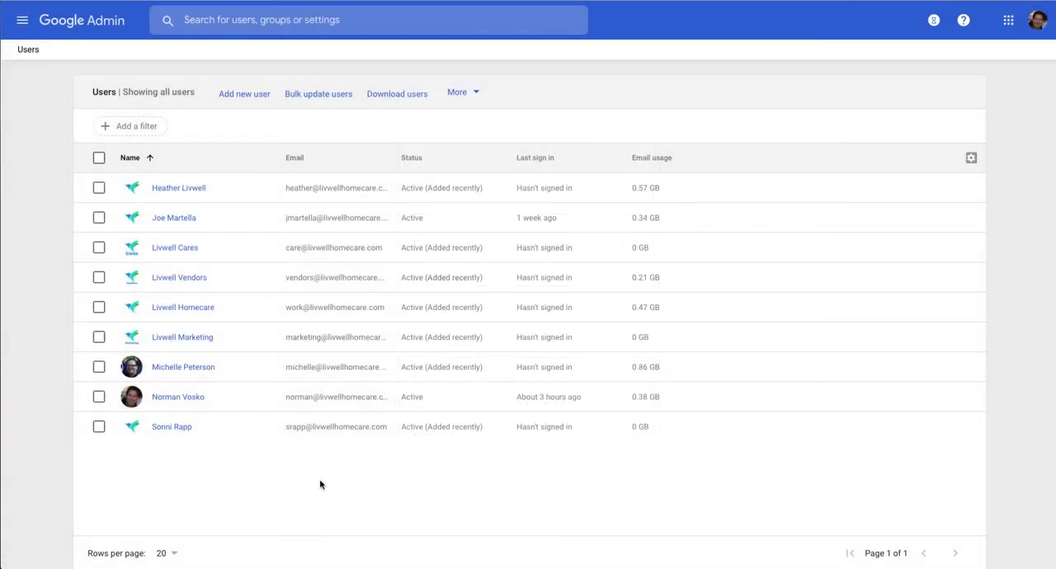
# Examine the Additional Google services available under Apps and their service status, then return to the Admin console home.
pyautogui.click(64, 20)
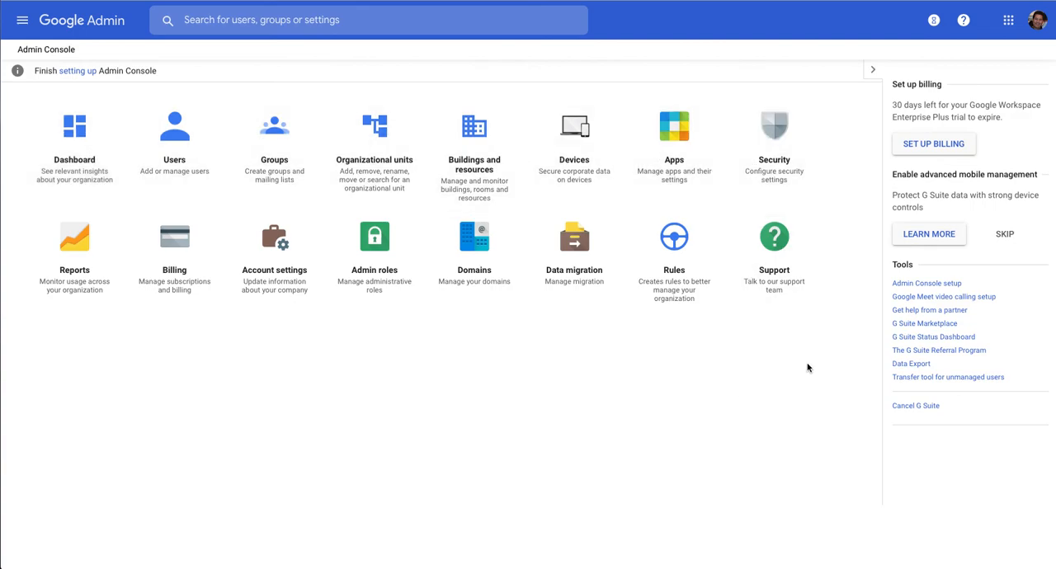
pyautogui.click(660, 130)
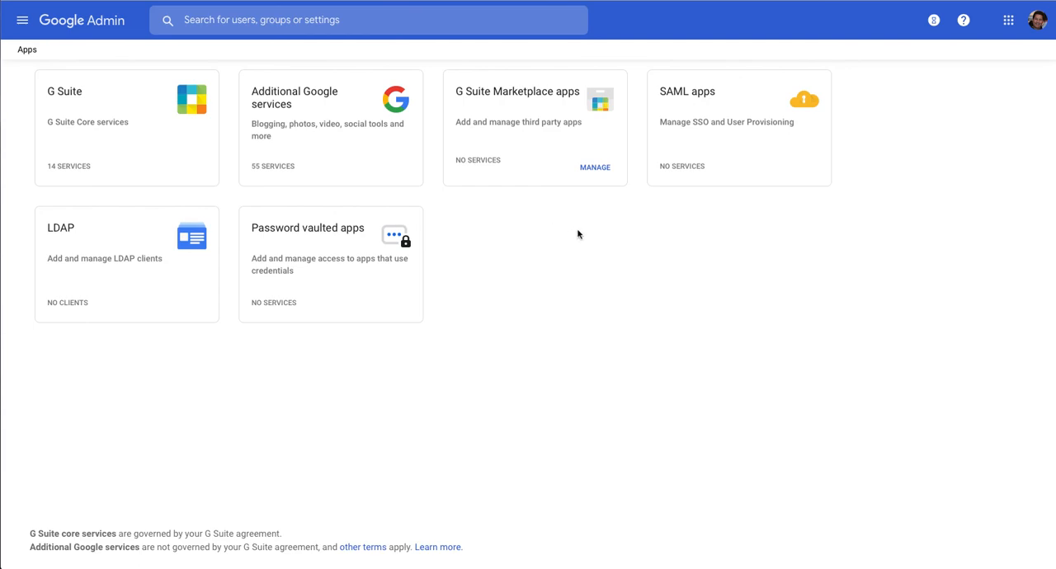
pyautogui.click(302, 116)
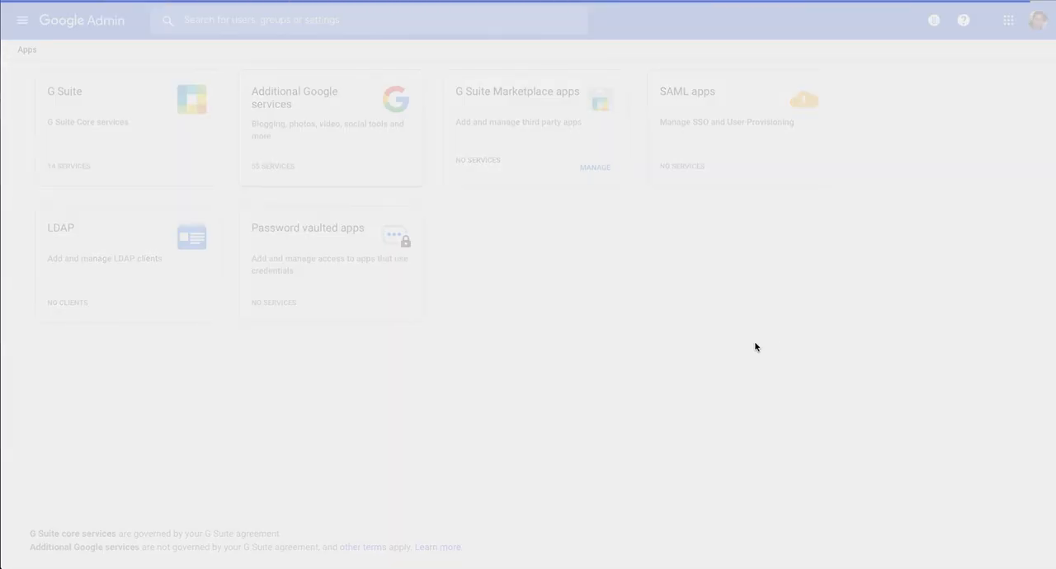
pyautogui.scroll(-3, 528, 355)
pyautogui.scroll(-8, 496, 367)
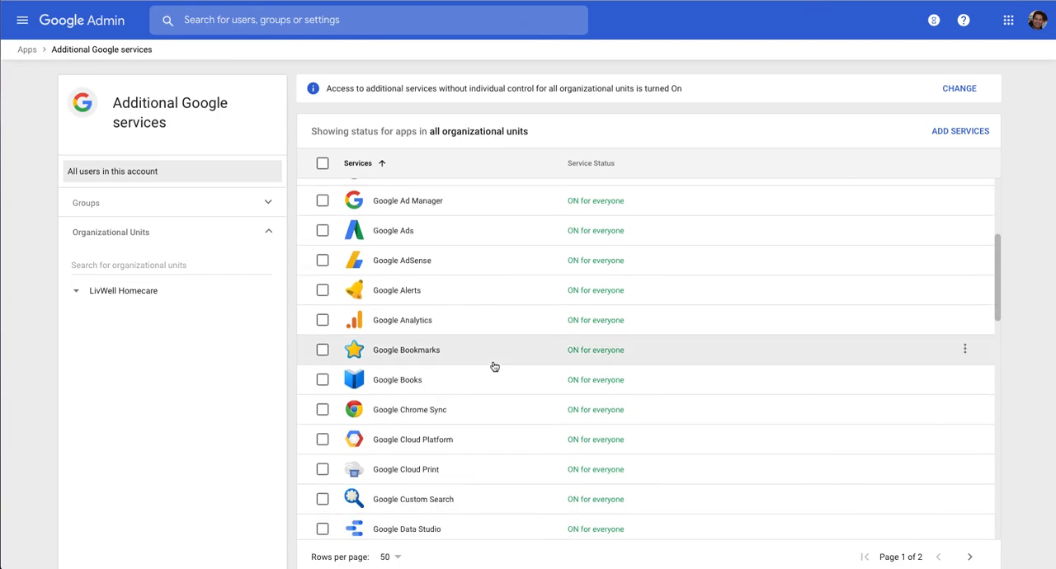
pyautogui.scroll(-2, 495, 366)
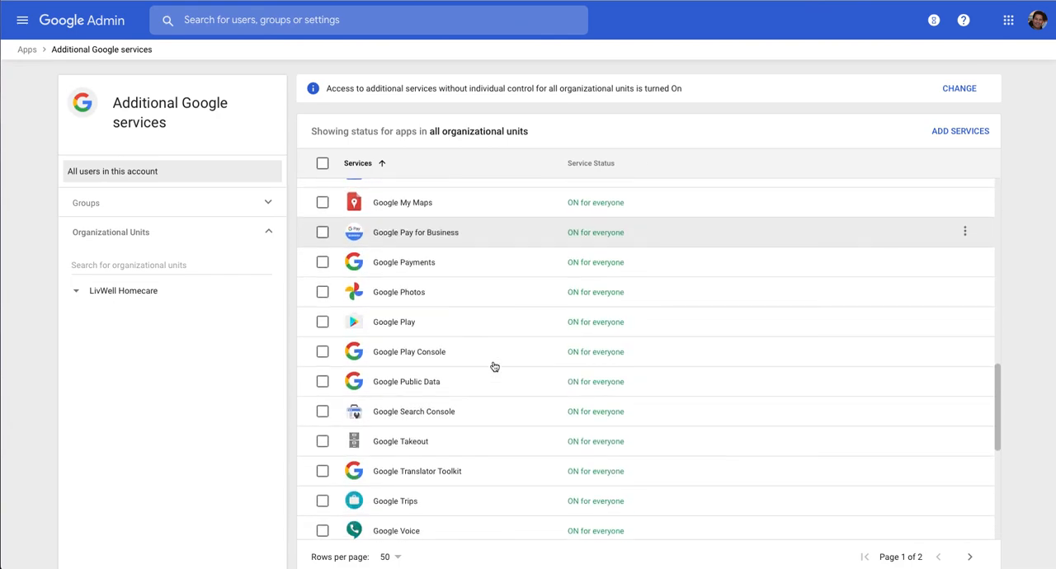
pyautogui.scroll(-2, 491, 396)
pyautogui.scroll(8, 427, 389)
pyautogui.scroll(-6, 404, 330)
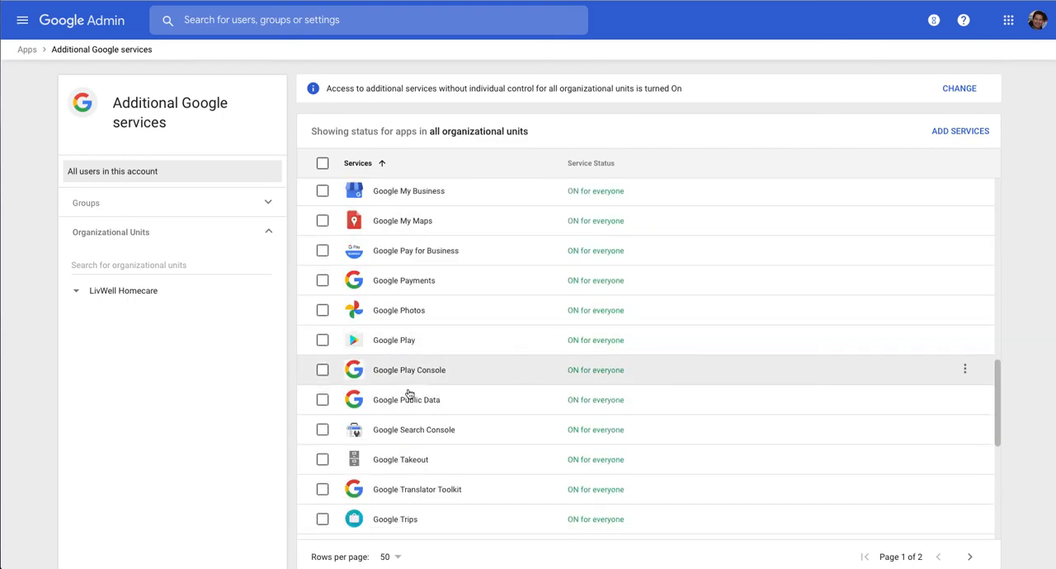
pyautogui.scroll(1, 428, 380)
pyautogui.scroll(-3, 427, 380)
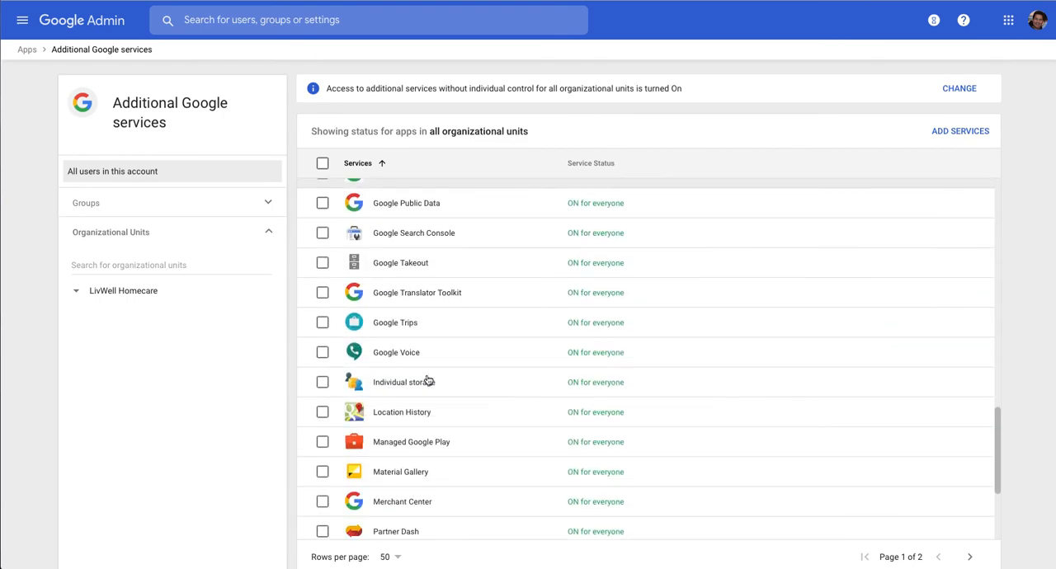
pyautogui.scroll(10, 426, 379)
pyautogui.click(63, 30)
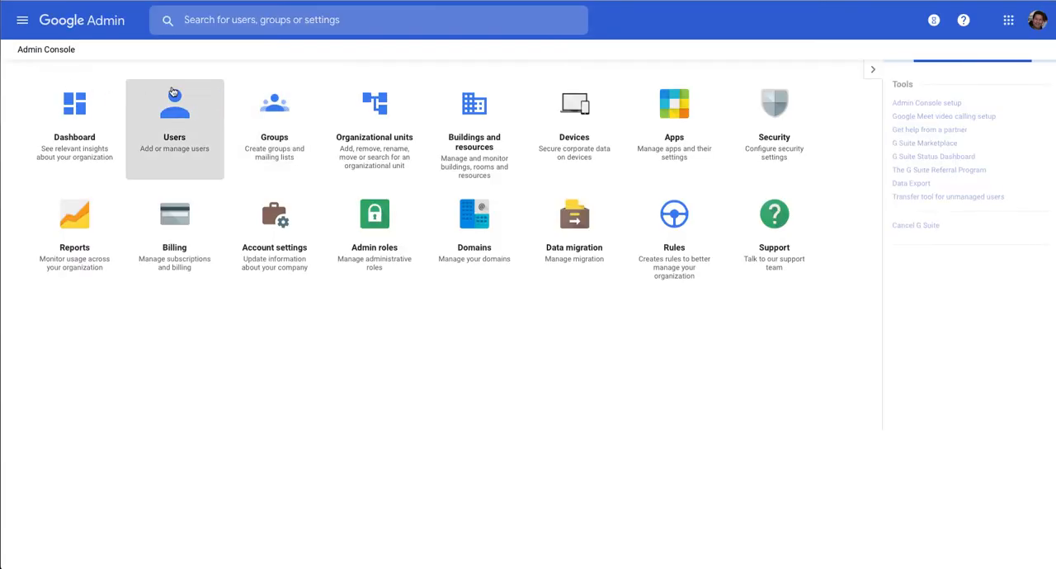